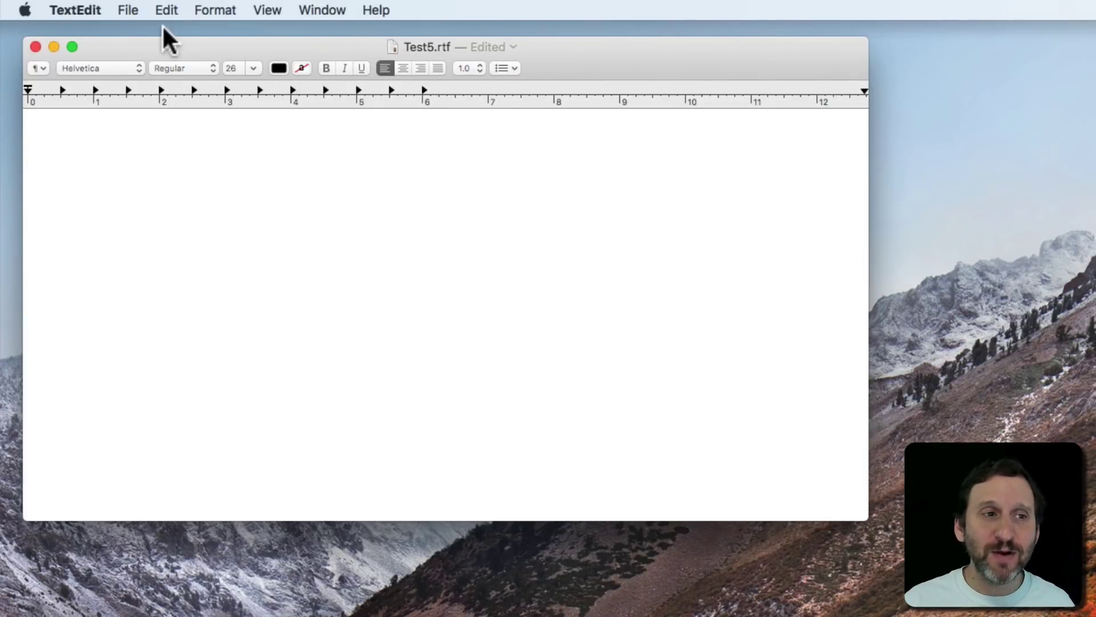
Step: Confirm Keyboard Dictation is on, with the Press Fn (Function) Key Twice shortcut unchanged
{"action": "left_click", "coordinate": [25, 11]}
{"action": "left_click", "coordinate": [45, 60]}
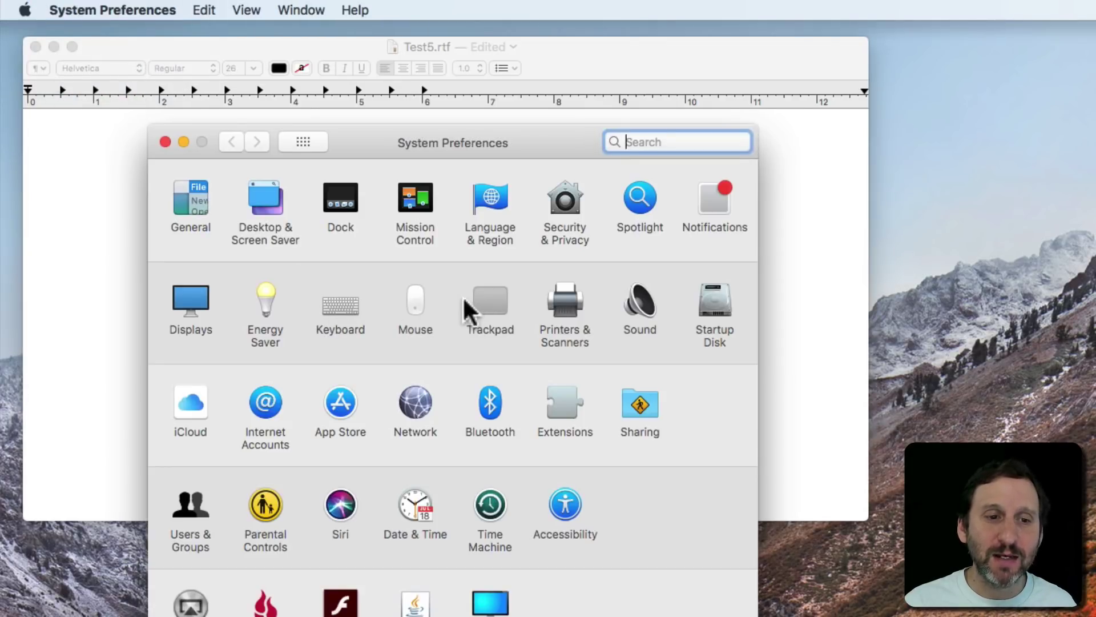
{"action": "left_click", "coordinate": [338, 309]}
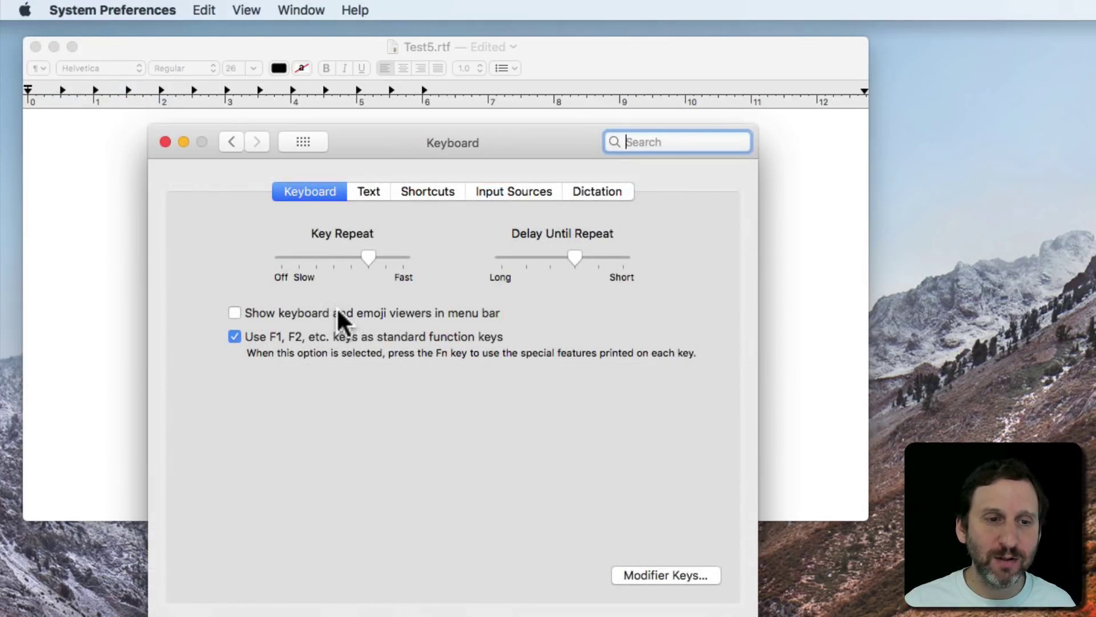
{"action": "left_click", "coordinate": [593, 193]}
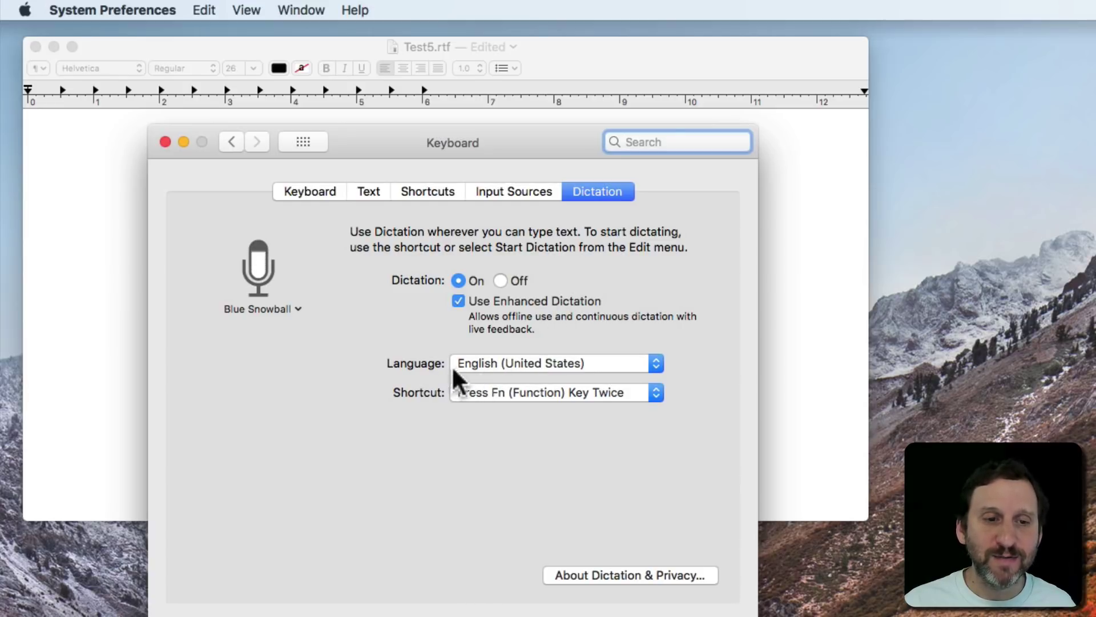
{"action": "left_click", "coordinate": [516, 388]}
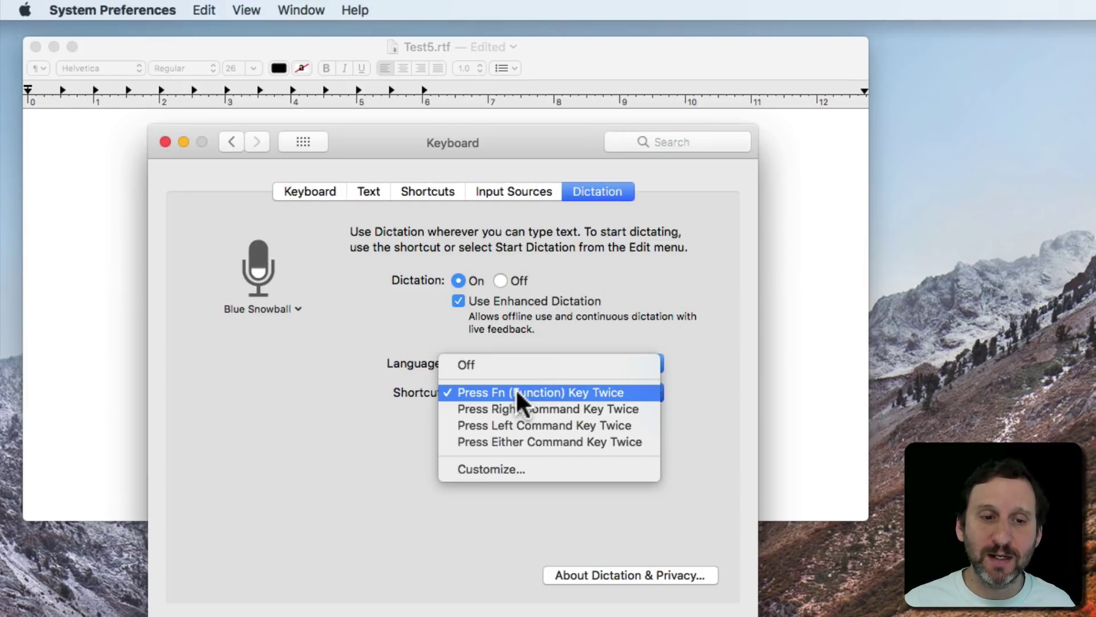
{"action": "left_click", "coordinate": [400, 401]}
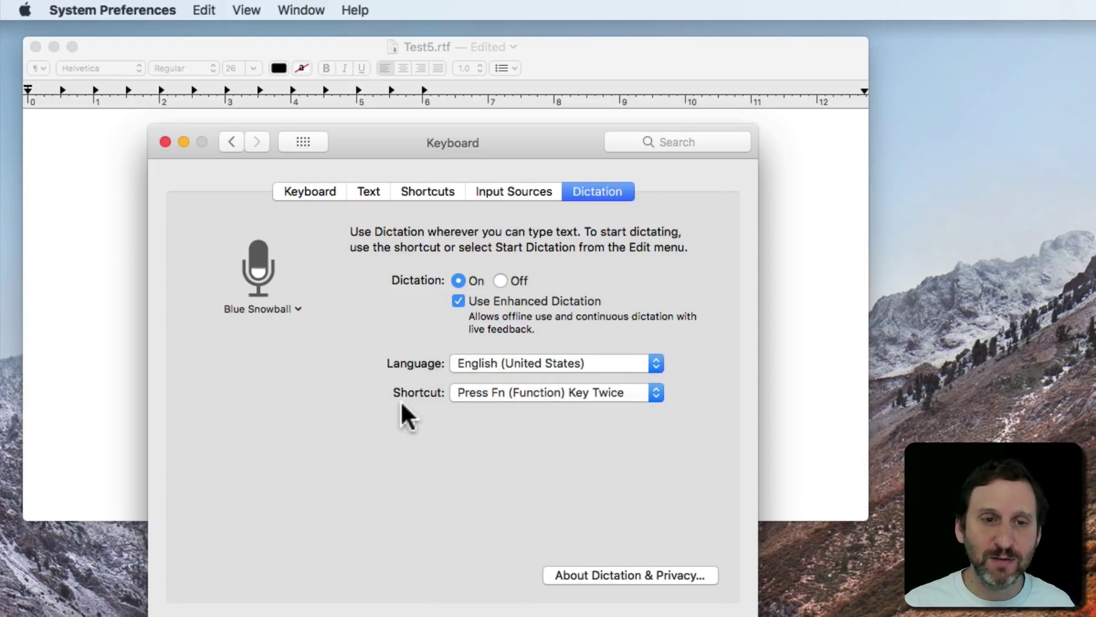
Step: Close System Preferences and dictate 'The quick brown fox jumps over the lazy dog.' into Test5.rtf
{"action": "left_click", "coordinate": [165, 141]}
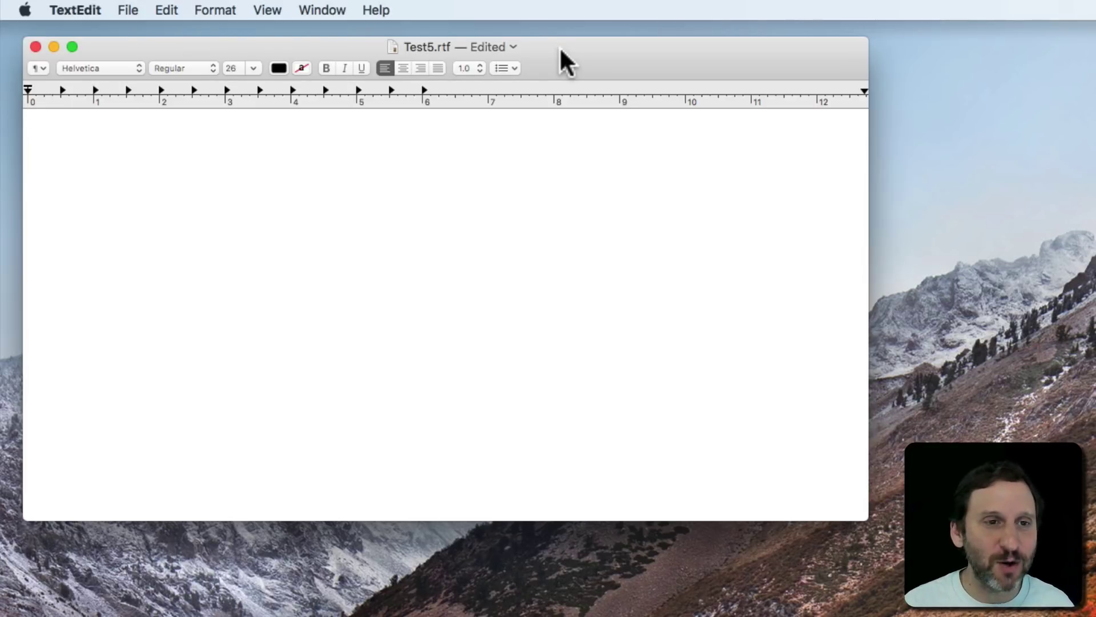
{"action": "key", "text": "fn"}
{"action": "key", "text": "fn"}
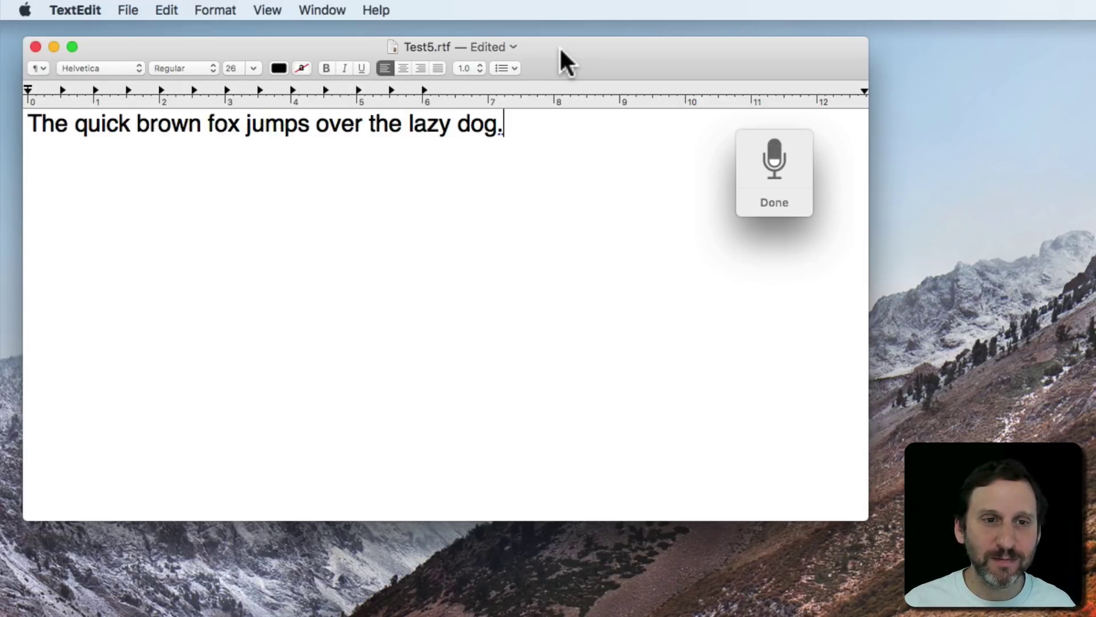
{"action": "key", "text": "fn"}
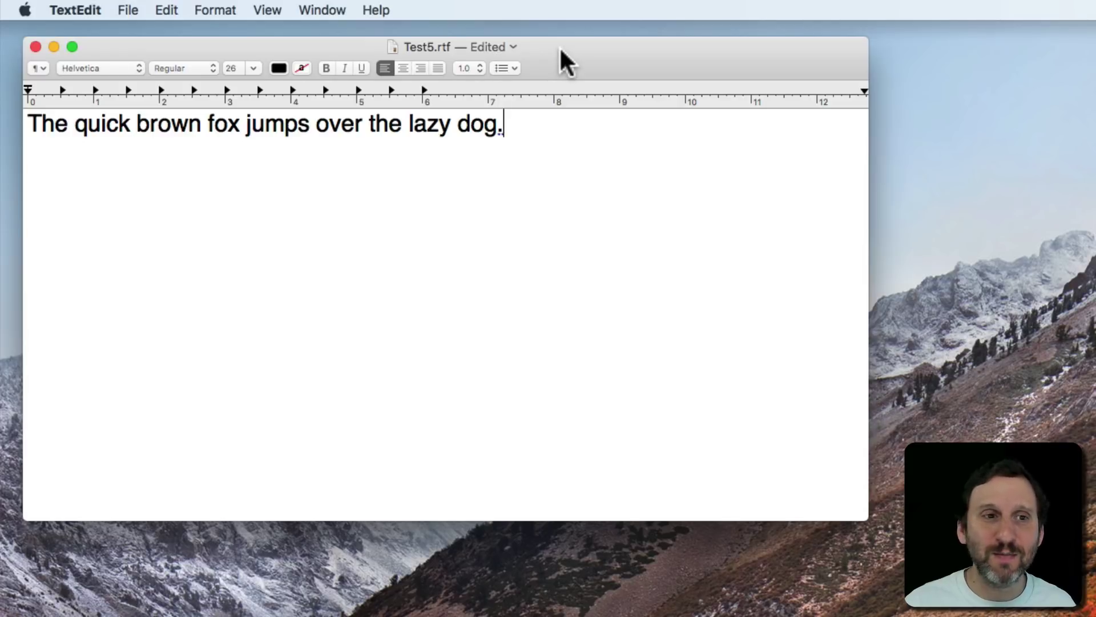
Step: Open the Accessibility Dictation settings in System Preferences
{"action": "left_click", "coordinate": [21, 11]}
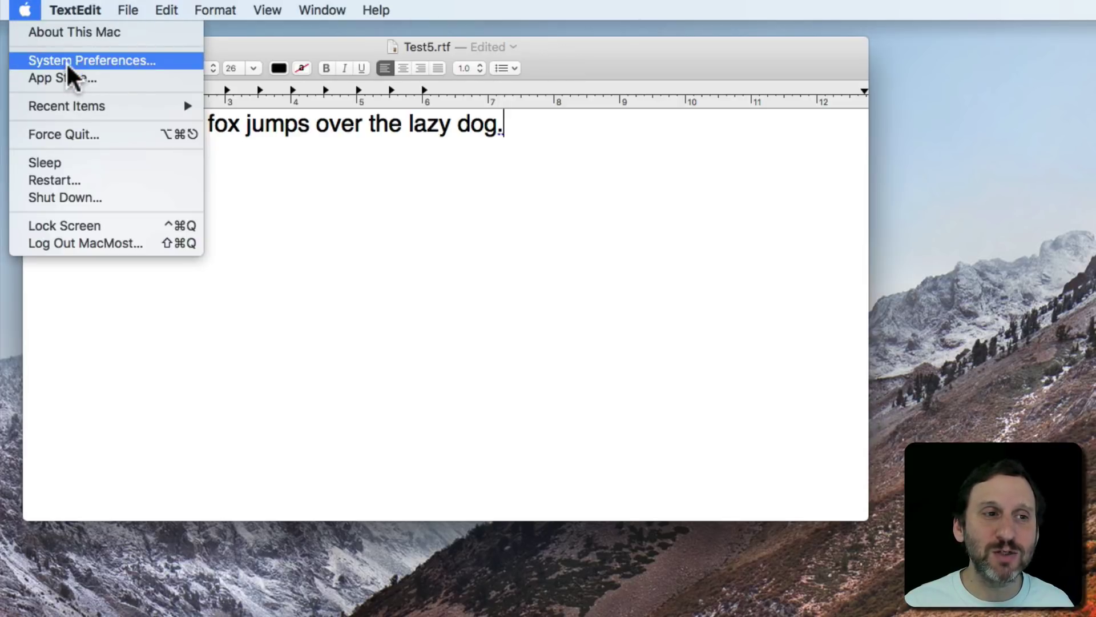
{"action": "left_click", "coordinate": [66, 60]}
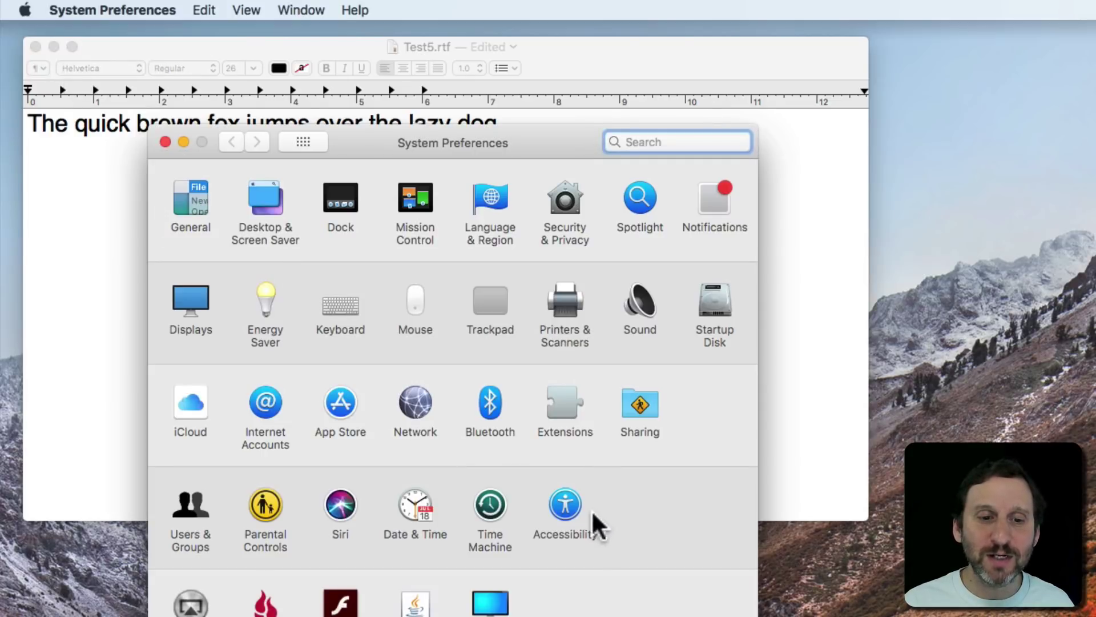
{"action": "left_click", "coordinate": [564, 504]}
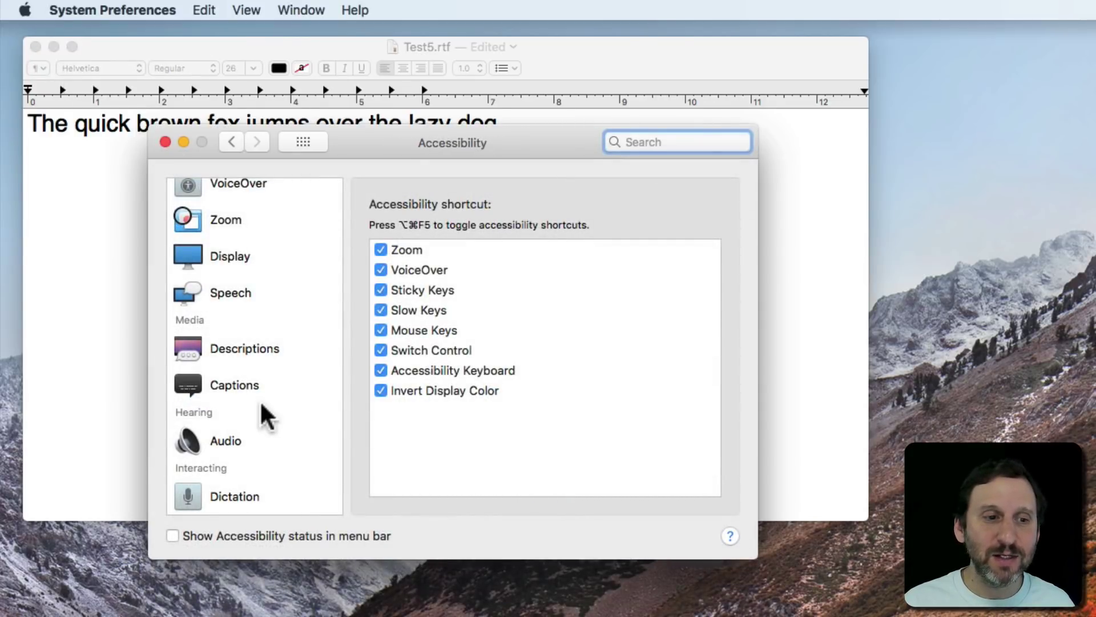
{"action": "left_click", "coordinate": [231, 491]}
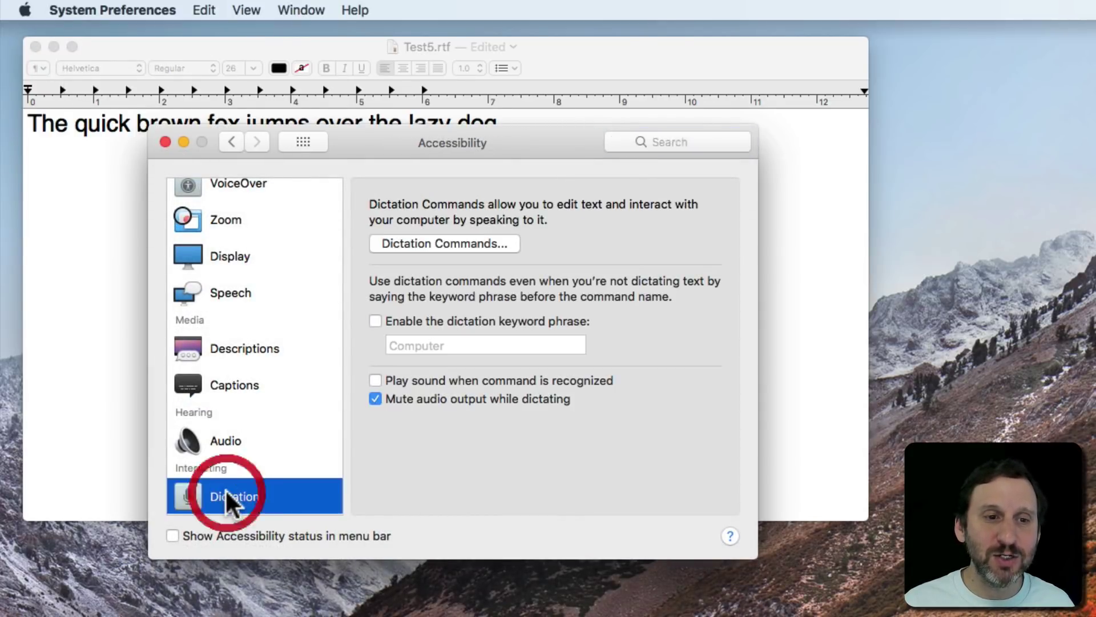
Step: Scroll through the Dictation Commands list, then close it with Done
{"action": "left_click", "coordinate": [424, 242]}
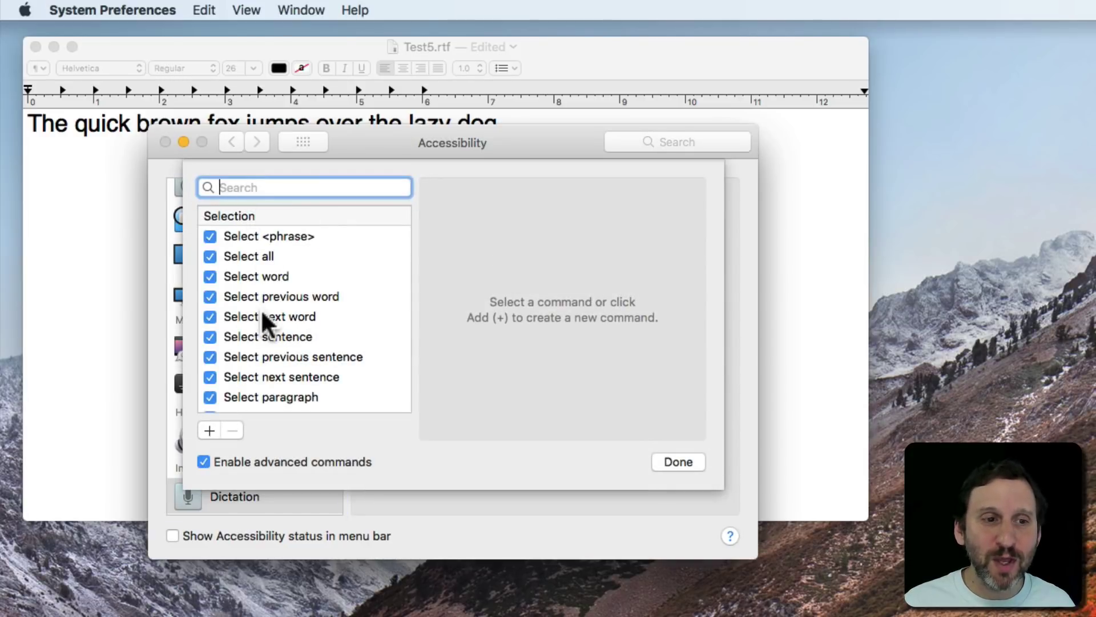
{"action": "scroll", "coordinate": [262, 311], "scroll_direction": "down", "scroll_amount": 10}
{"action": "scroll", "coordinate": [262, 315], "scroll_direction": "down", "scroll_amount": 3}
{"action": "scroll", "coordinate": [289, 305], "scroll_direction": "up", "scroll_amount": 2}
{"action": "scroll", "coordinate": [287, 297], "scroll_direction": "up", "scroll_amount": 10}
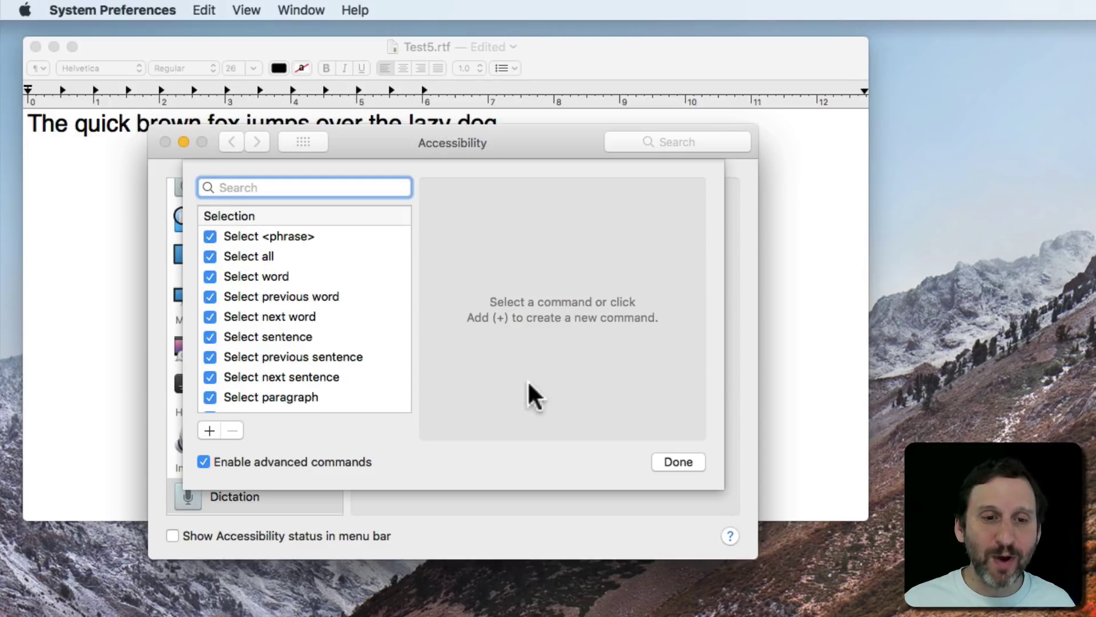
{"action": "left_click", "coordinate": [673, 461]}
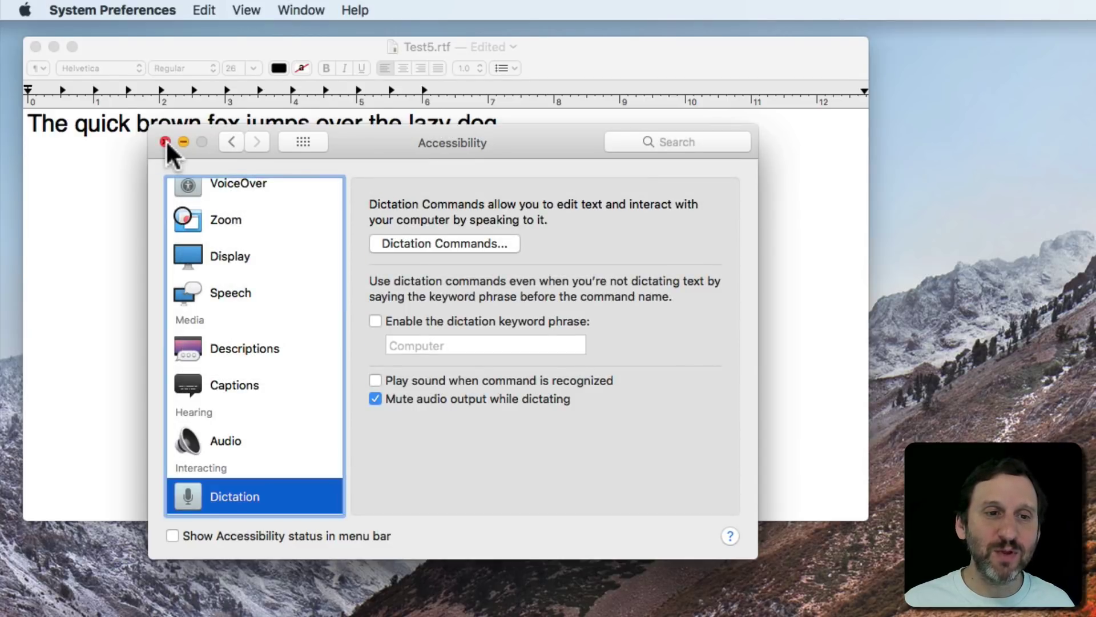
Step: Close the Accessibility window and say 'Show commands' during dictation, leaving the fox sentence intact
{"action": "left_click", "coordinate": [166, 141]}
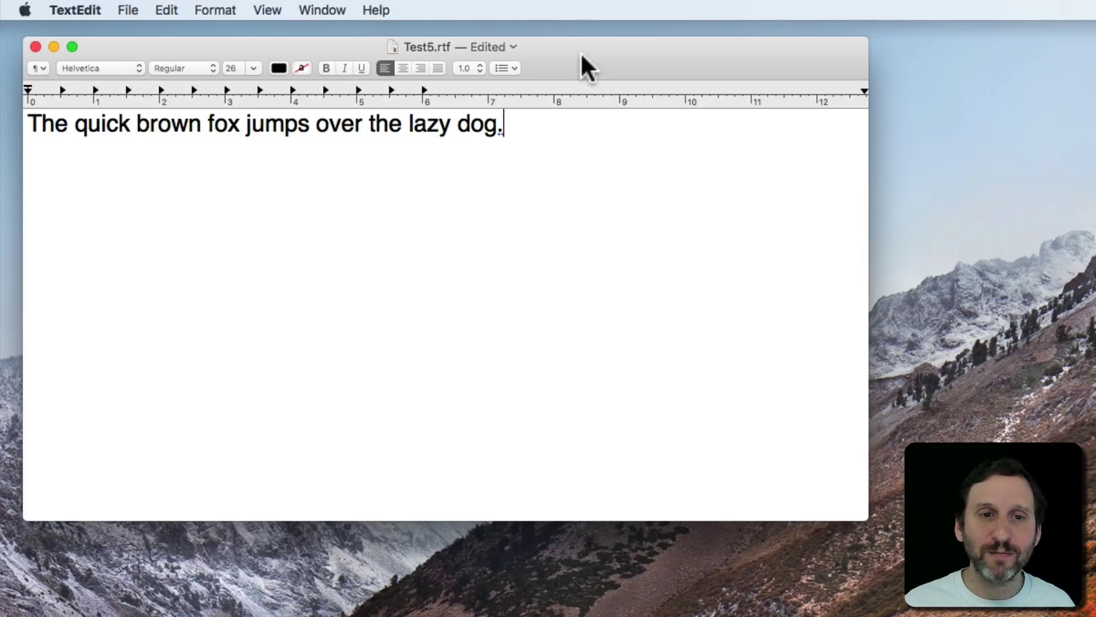
{"action": "key", "text": "fn"}
{"action": "key", "text": "fn"}
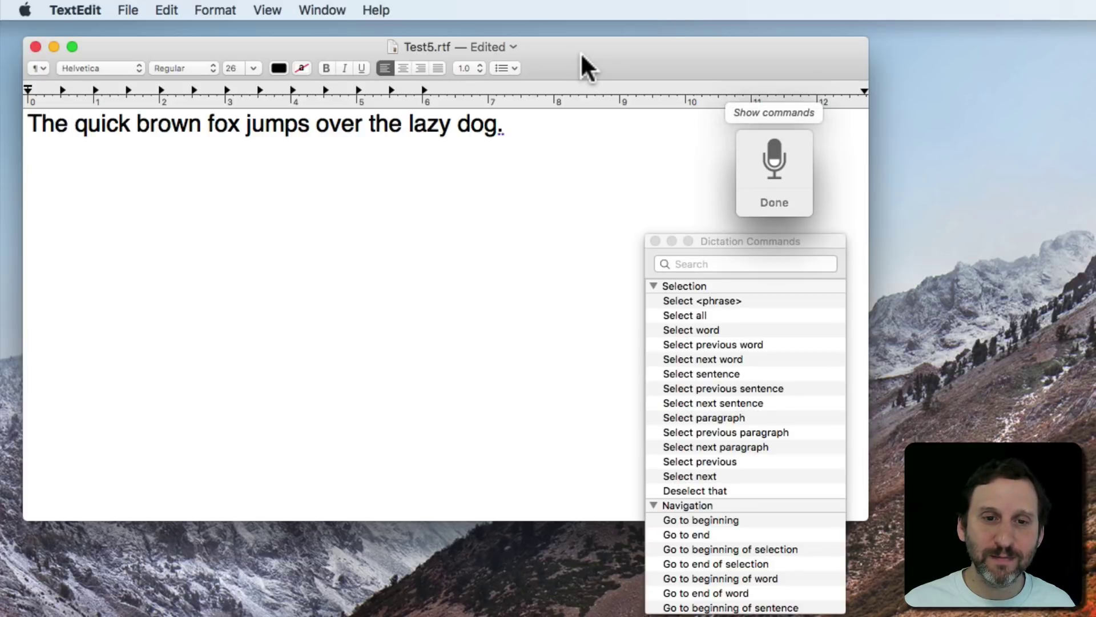
{"action": "key", "text": "fn"}
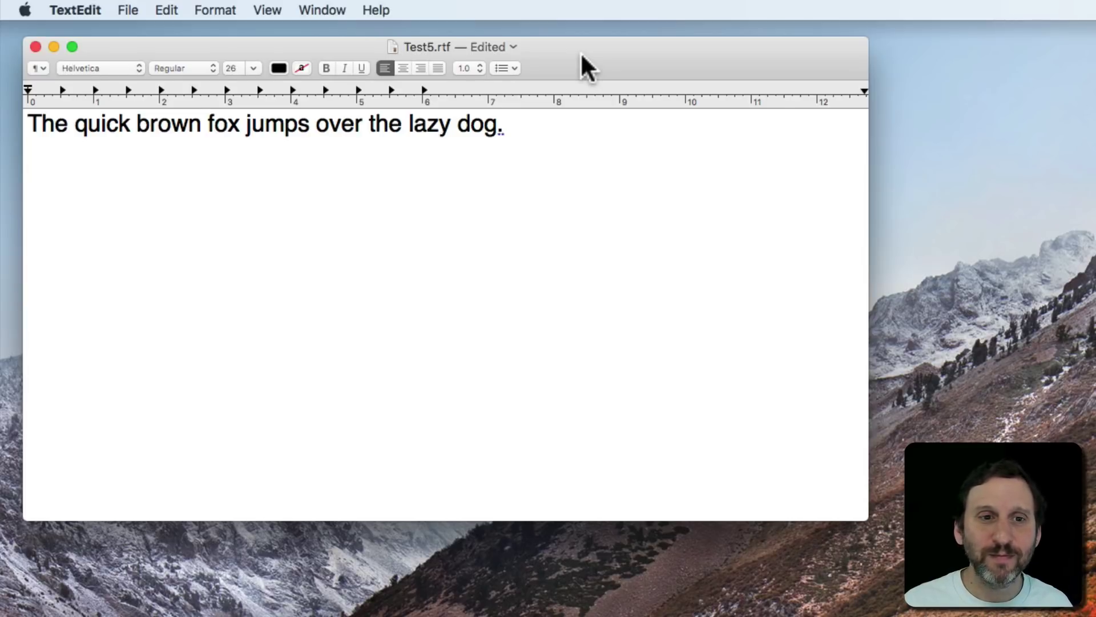
Step: Dictate 'Here's another sentence that I want to type' after the fox sentence
{"action": "key", "text": "fn"}
{"action": "key", "text": "fn"}
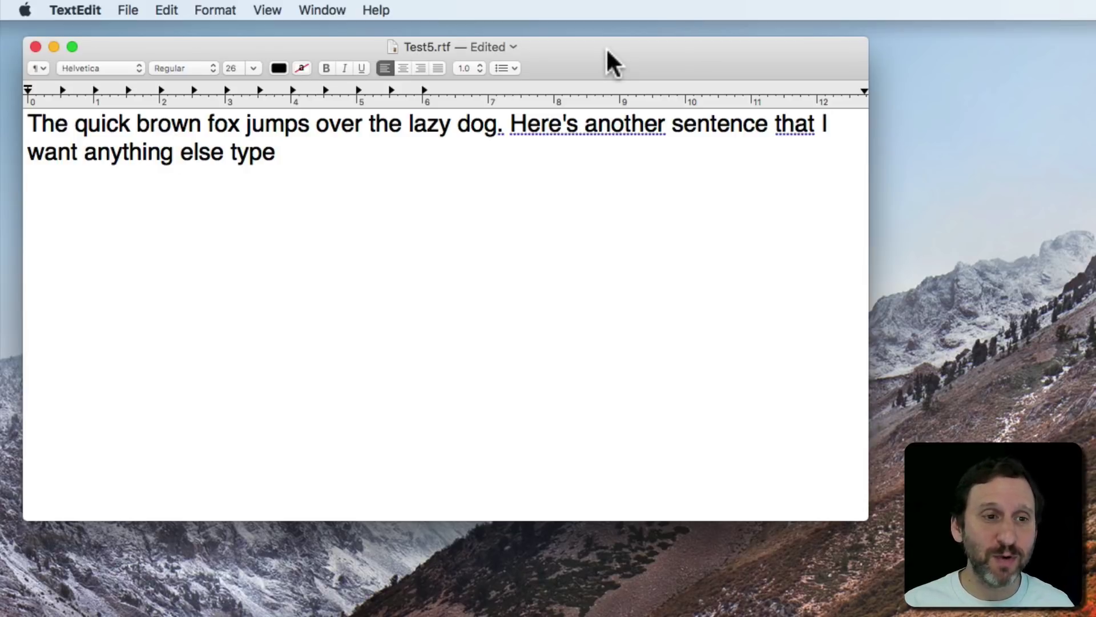
Step: Start dictation and scroll up and down through the Dictation Commands window
{"action": "key", "text": "fn"}
{"action": "key", "text": "fn"}
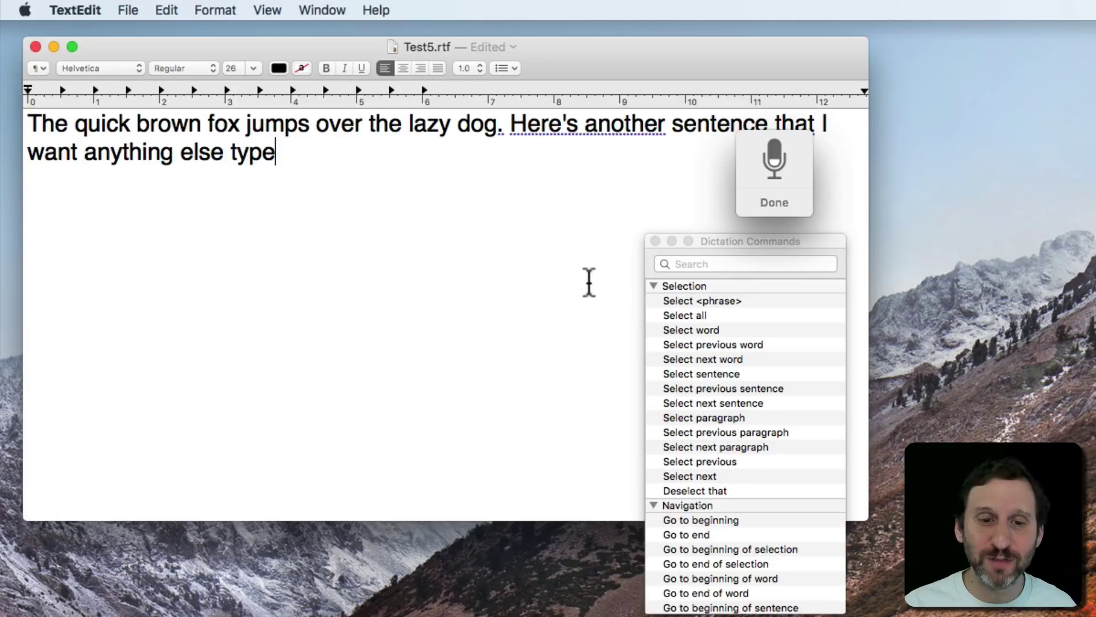
{"action": "scroll", "coordinate": [721, 359], "scroll_direction": "down", "scroll_amount": 2}
{"action": "scroll", "coordinate": [720, 360], "scroll_direction": "up", "scroll_amount": 2}
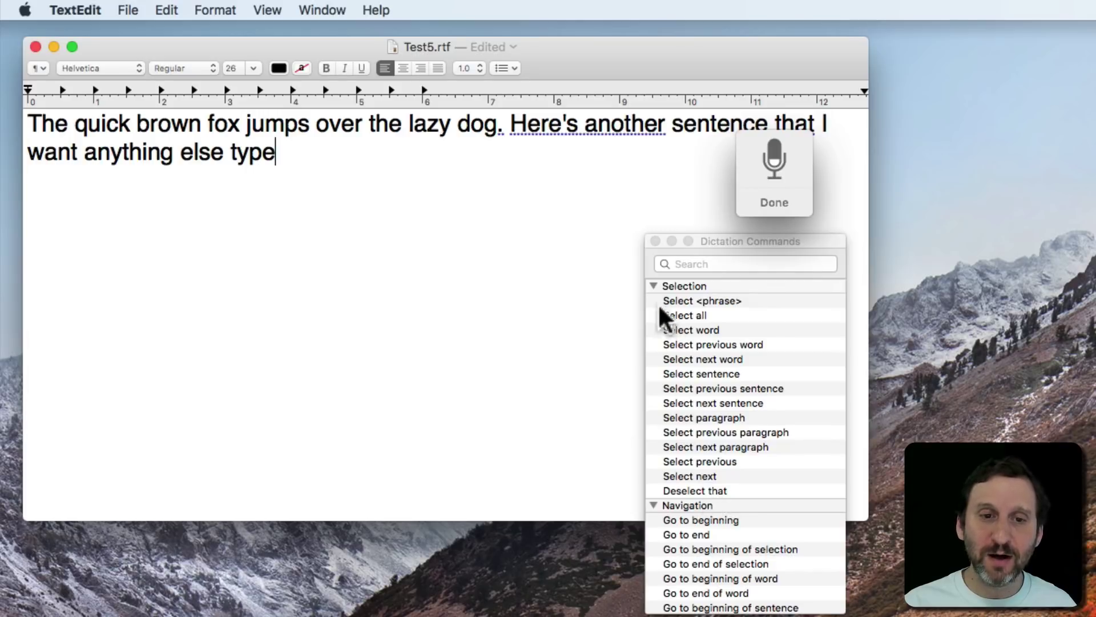
{"action": "scroll", "coordinate": [718, 412], "scroll_direction": "down", "scroll_amount": 15}
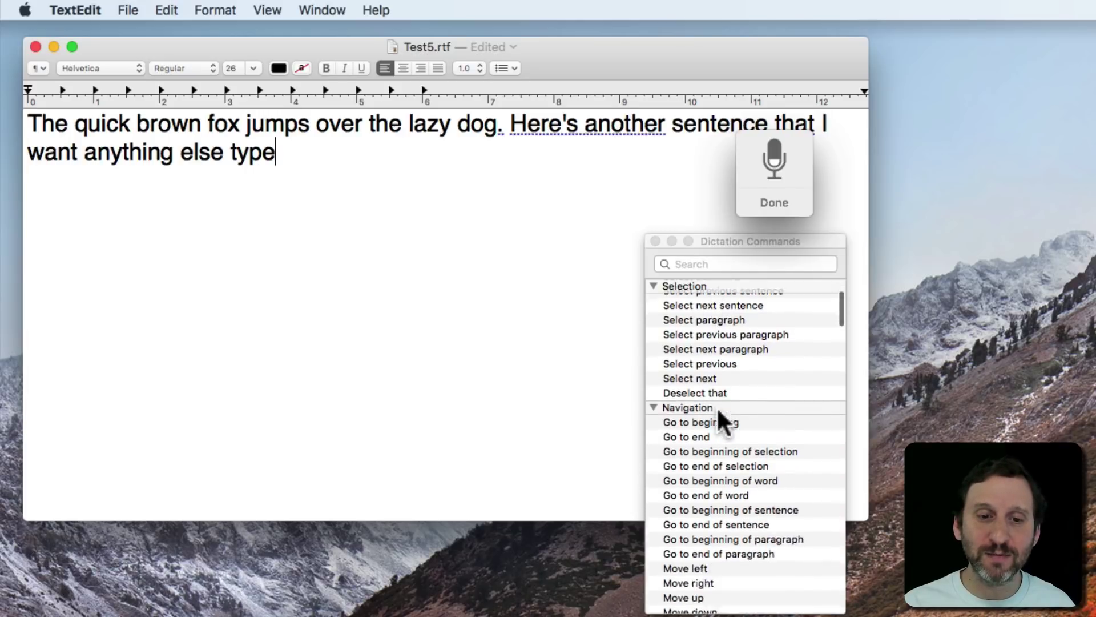
{"action": "scroll", "coordinate": [718, 412], "scroll_direction": "up", "scroll_amount": 5}
{"action": "scroll", "coordinate": [718, 406], "scroll_direction": "up", "scroll_amount": 2}
{"action": "scroll", "coordinate": [718, 406], "scroll_direction": "down", "scroll_amount": 4}
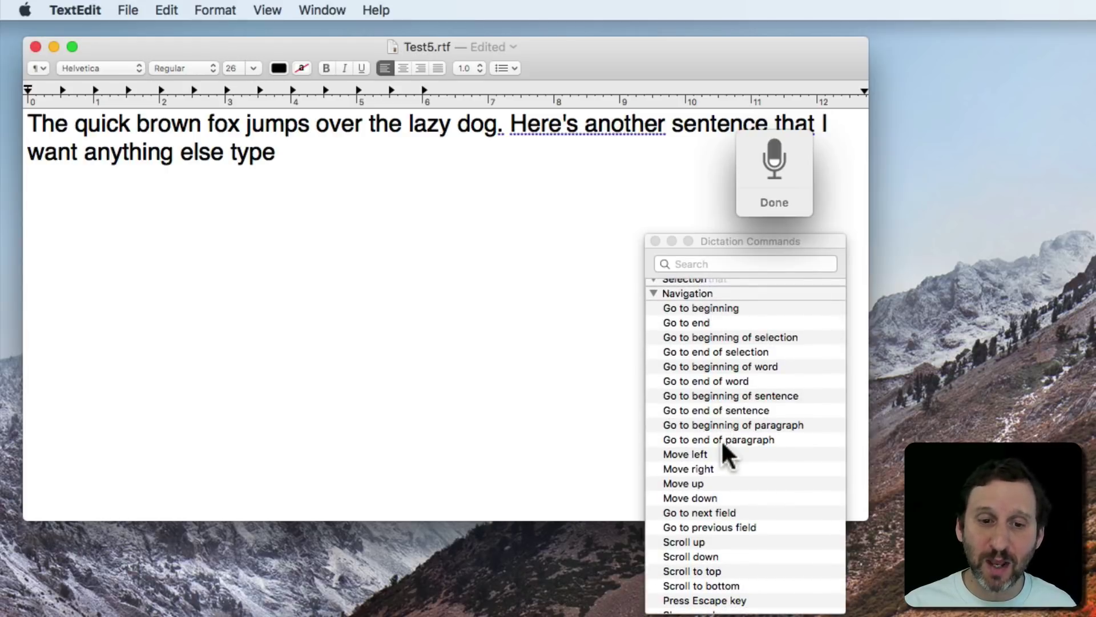
{"action": "scroll", "coordinate": [704, 518], "scroll_direction": "down", "scroll_amount": 5}
{"action": "scroll", "coordinate": [705, 518], "scroll_direction": "down", "scroll_amount": 8}
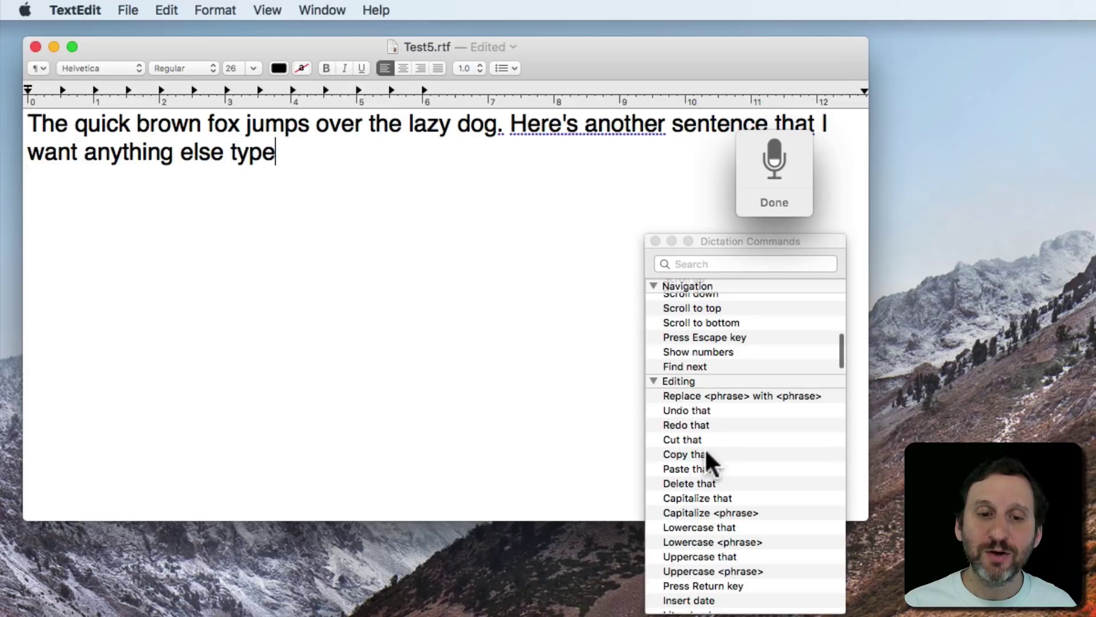
{"action": "scroll", "coordinate": [705, 447], "scroll_direction": "down", "scroll_amount": 3}
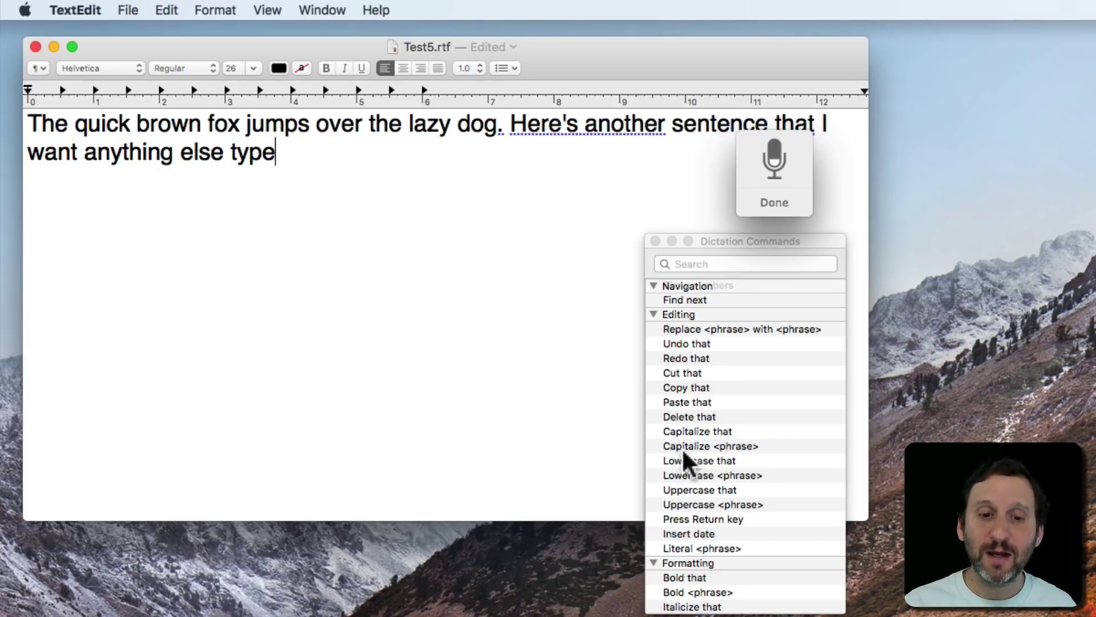
{"action": "scroll", "coordinate": [693, 516], "scroll_direction": "down", "scroll_amount": 5}
{"action": "scroll", "coordinate": [692, 512], "scroll_direction": "down", "scroll_amount": 3}
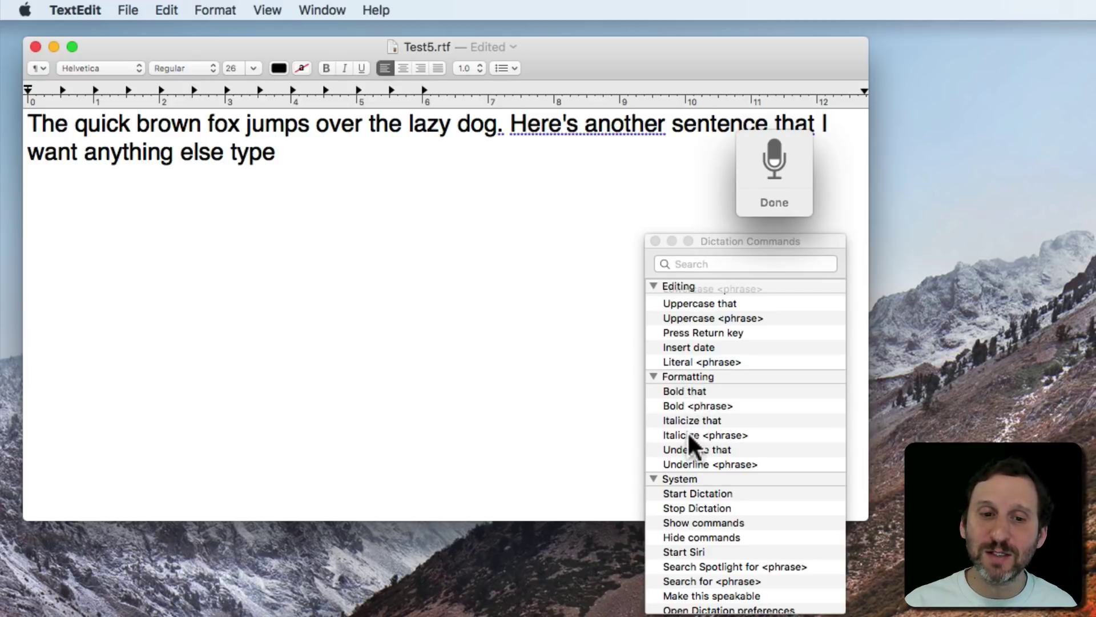
{"action": "scroll", "coordinate": [692, 444], "scroll_direction": "down", "scroll_amount": 3}
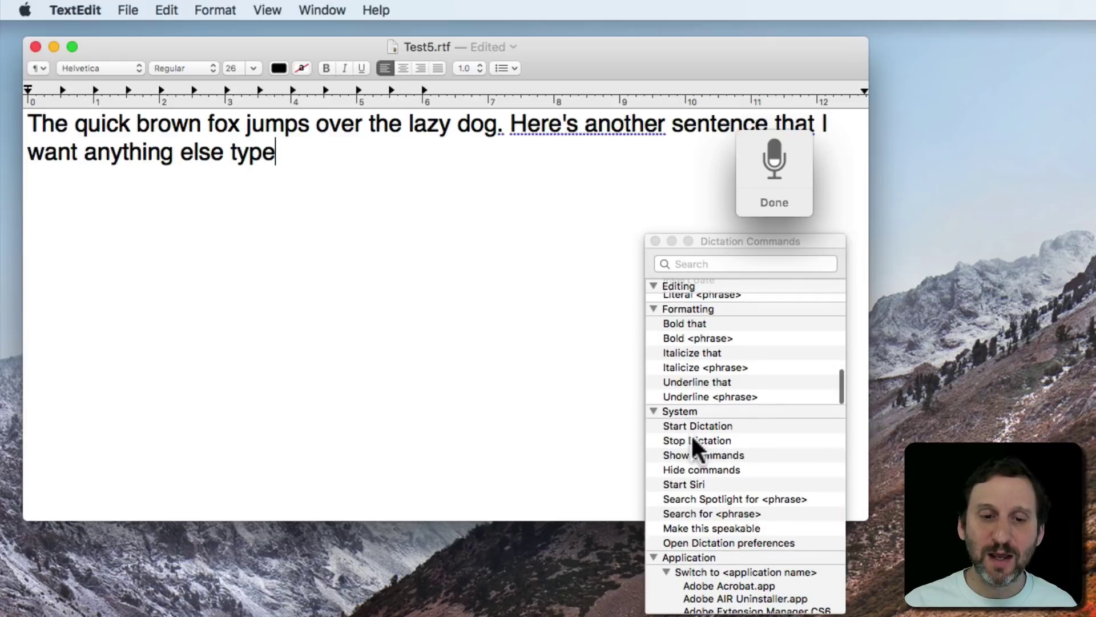
{"action": "scroll", "coordinate": [692, 439], "scroll_direction": "down", "scroll_amount": 2}
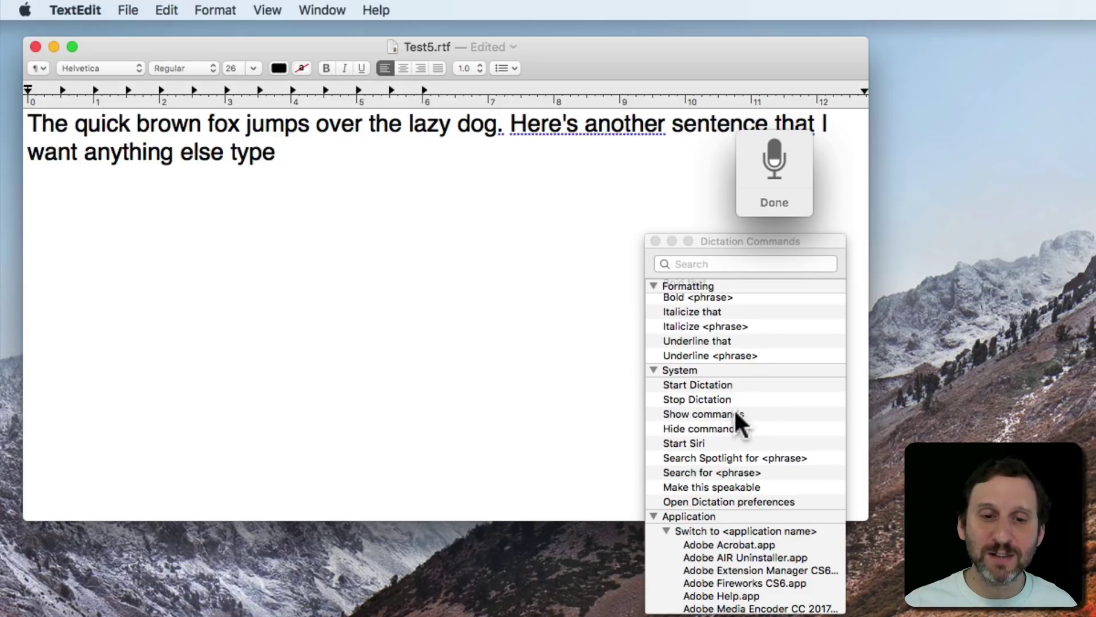
{"action": "scroll", "coordinate": [723, 465], "scroll_direction": "down", "scroll_amount": 3}
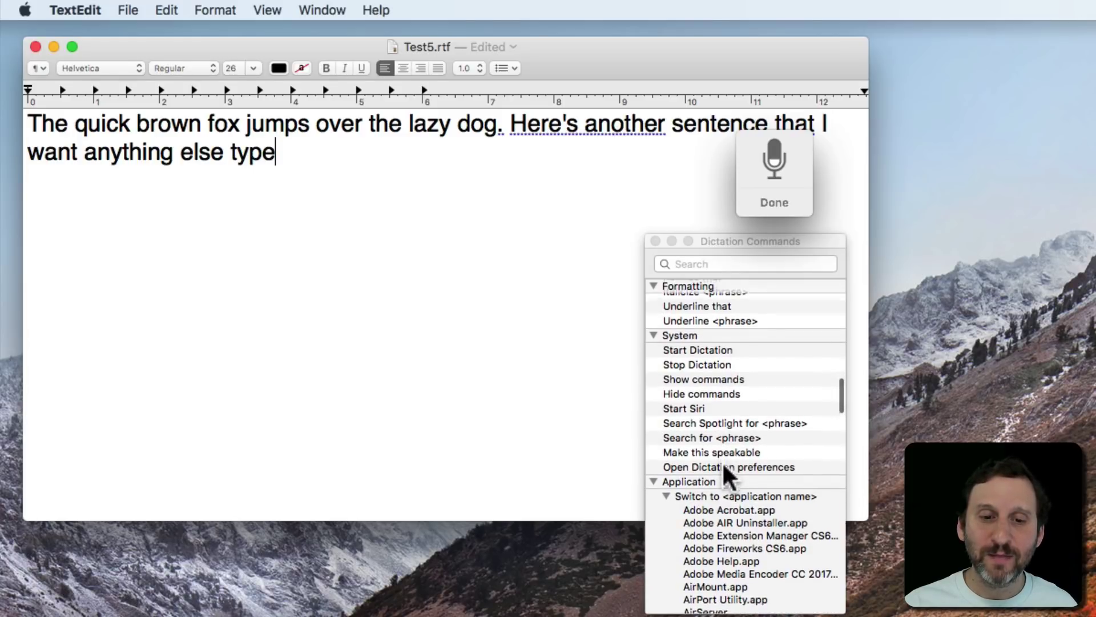
Step: Collapse the Application group in the Dictation Commands list, scroll it, and end dictation
{"action": "left_click", "coordinate": [656, 467]}
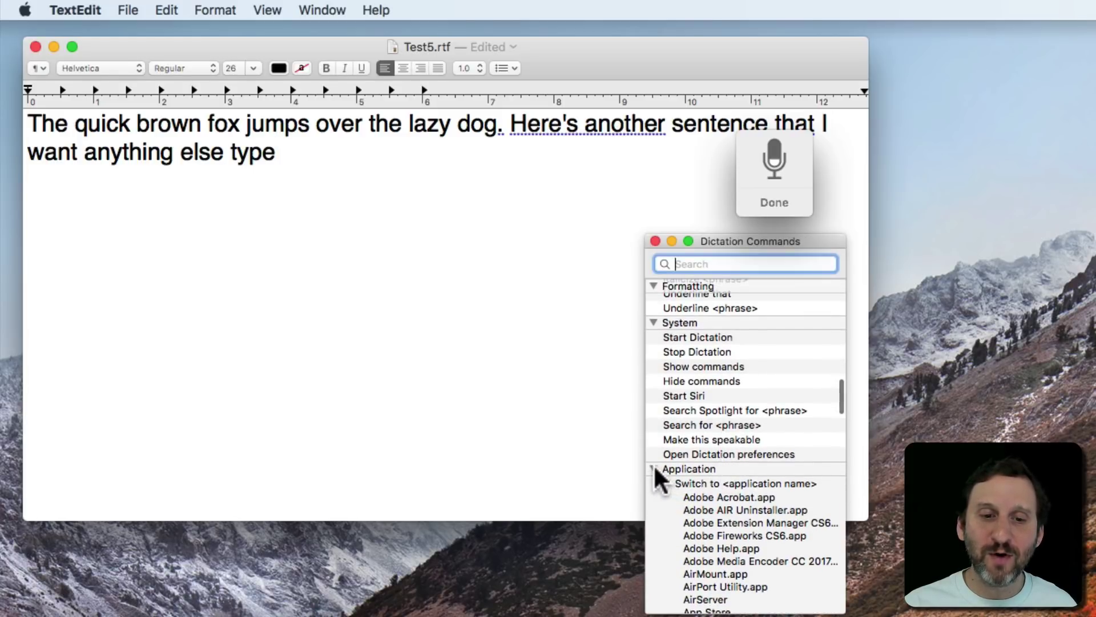
{"action": "left_click", "coordinate": [654, 468]}
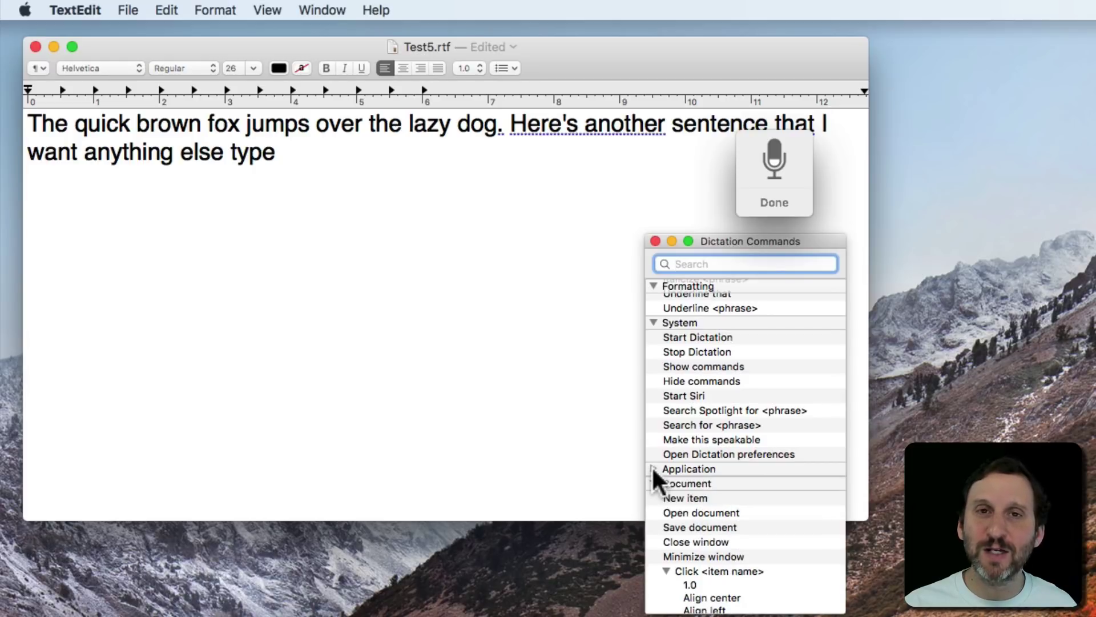
{"action": "scroll", "coordinate": [666, 511], "scroll_direction": "down", "scroll_amount": 5}
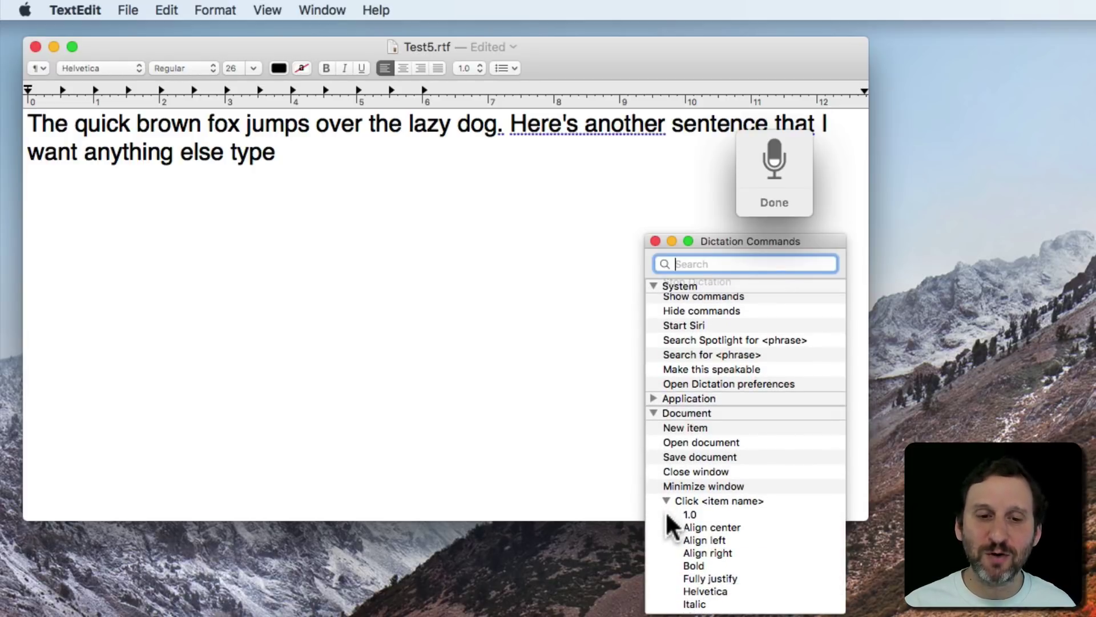
{"action": "scroll", "coordinate": [685, 449], "scroll_direction": "up", "scroll_amount": 5}
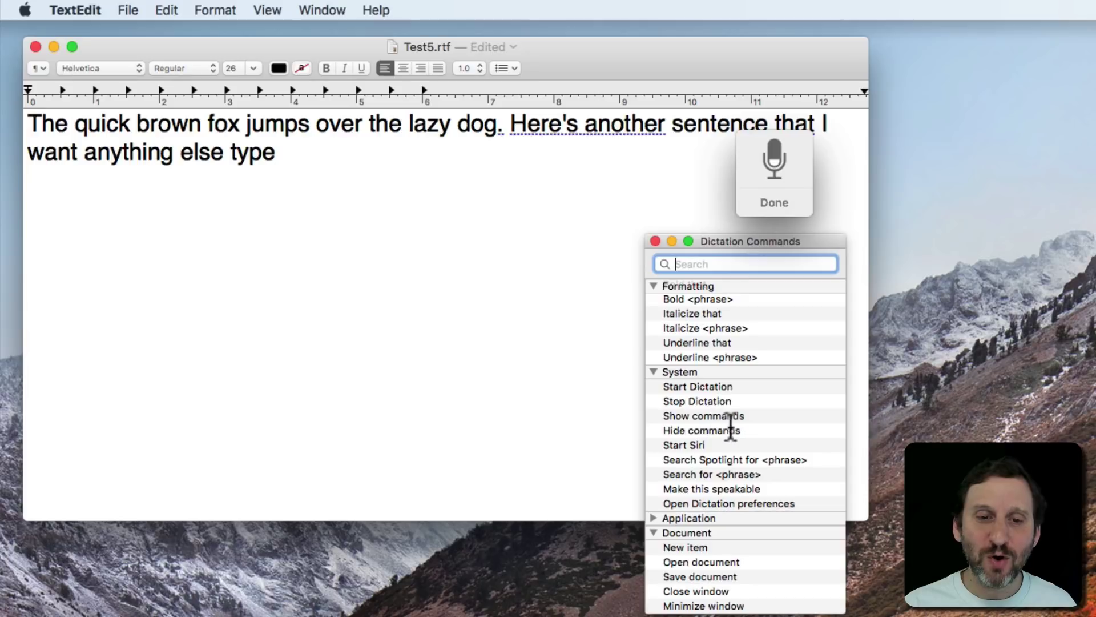
{"action": "scroll", "coordinate": [764, 425], "scroll_direction": "down", "scroll_amount": 1}
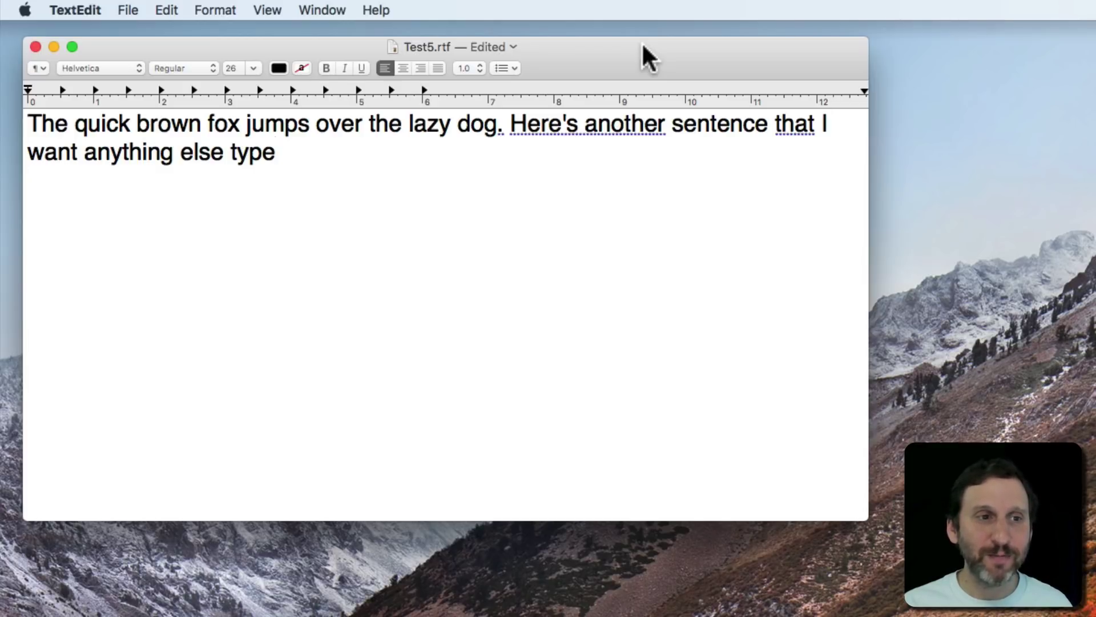
Step: Say 'Select all' then 'Bold that' to make both sentences bold
{"action": "key", "text": "fn"}
{"action": "key", "text": "fn"}
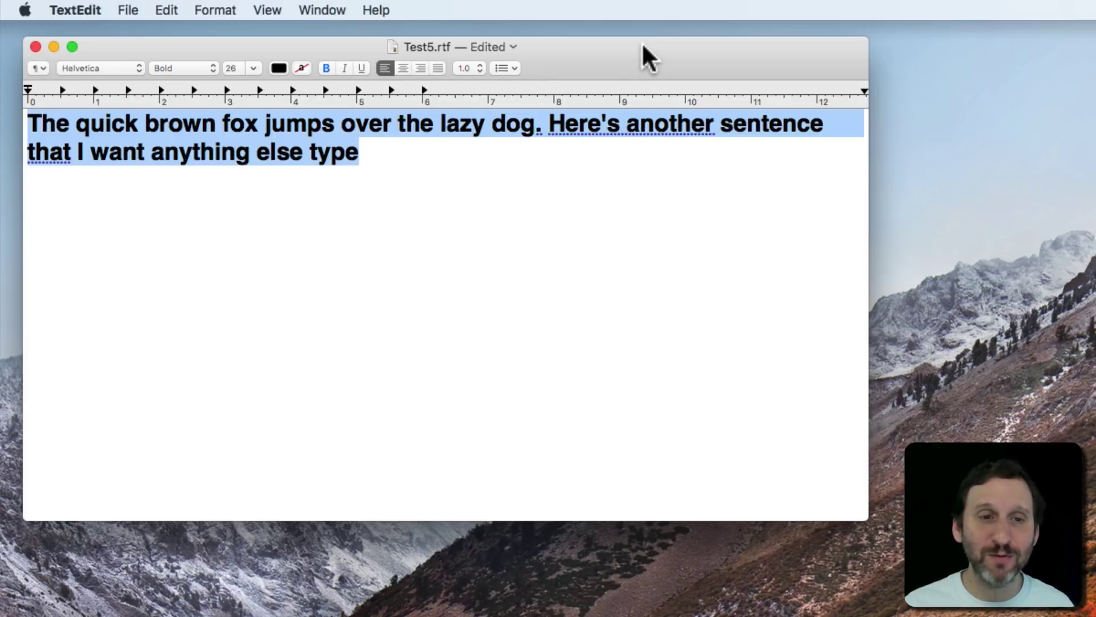
Step: By voice, open Format > Text and say 'Show numbers' to label its items
{"action": "key", "text": "fn"}
{"action": "key", "text": "fn"}
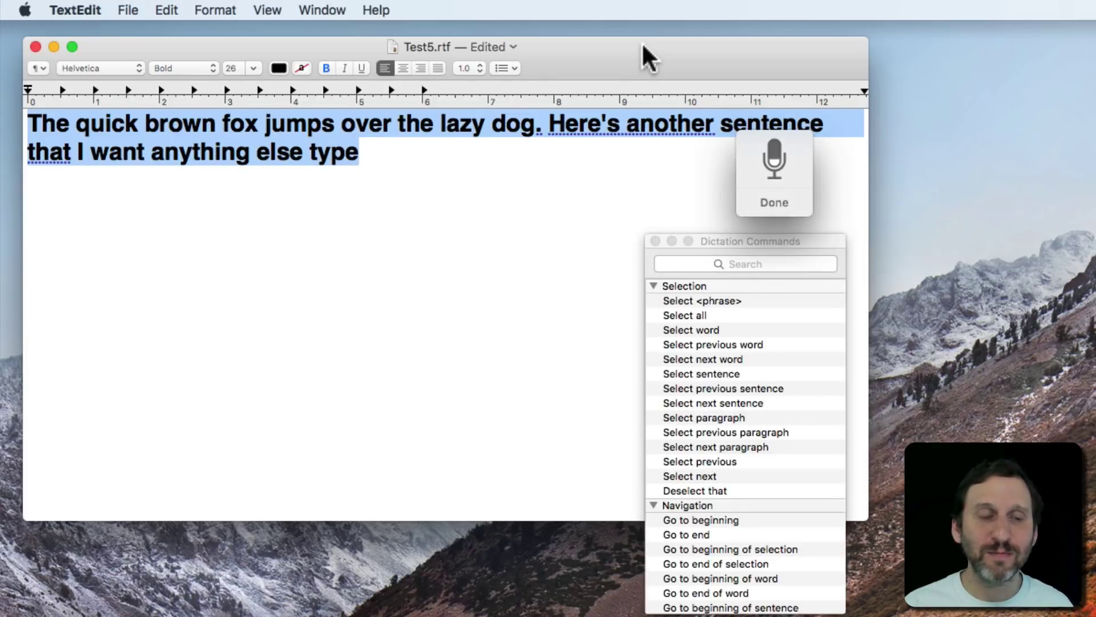